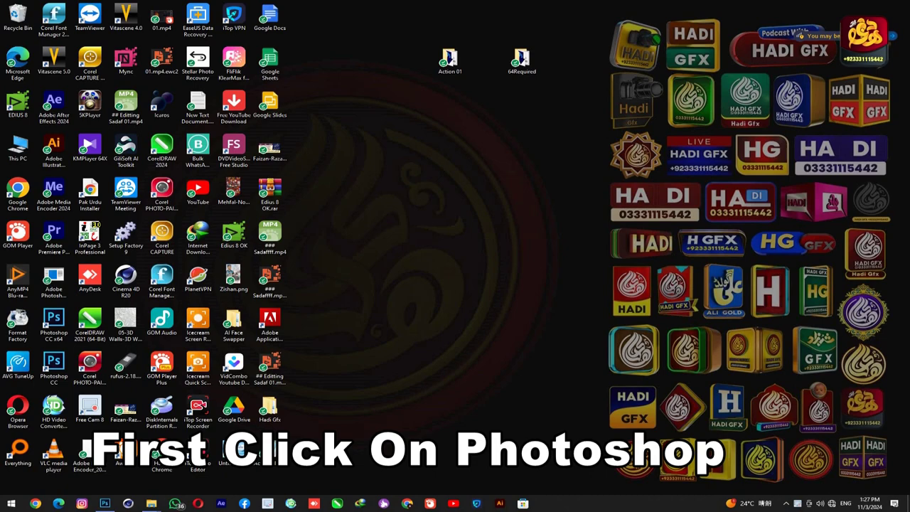
Step: Select the 01__Water Mark Photos__Hadi Gfx.atn file in the PS Actions folder
{"action": "left_click", "coordinate": [105, 504]}
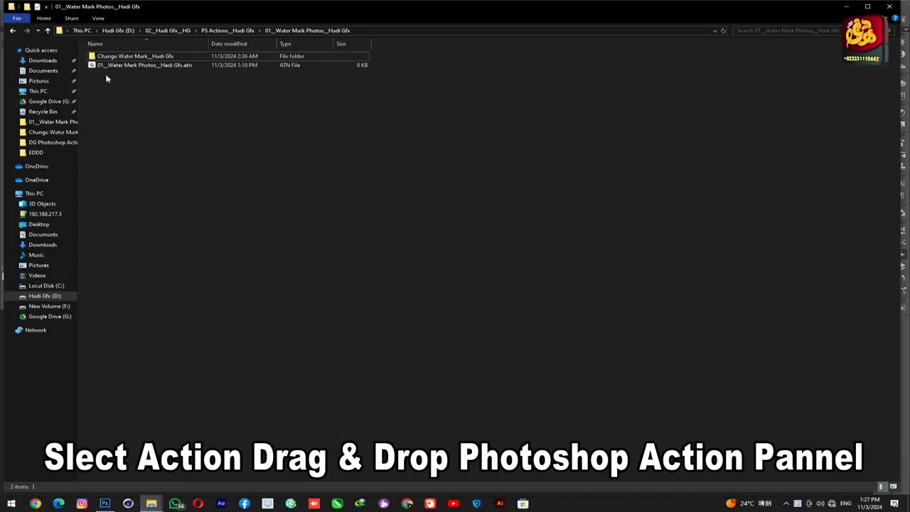
{"action": "left_click", "coordinate": [114, 65]}
Step: Import the 01__Water Mark Photos action set into the Actions panel and play Change Your Logo
{"action": "left_click_drag", "start_coordinate": [148, 379], "coordinate": [664, 389]}
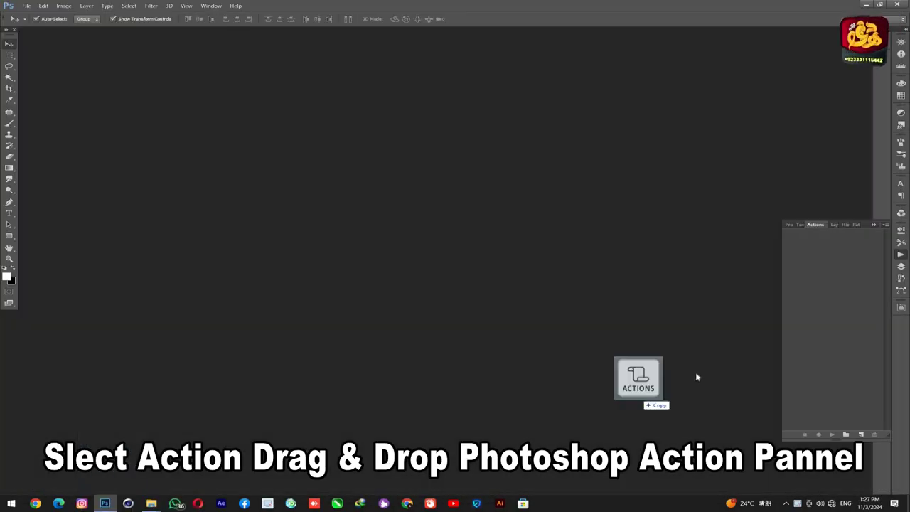
{"action": "left_click_drag", "start_coordinate": [664, 389], "coordinate": [819, 335]}
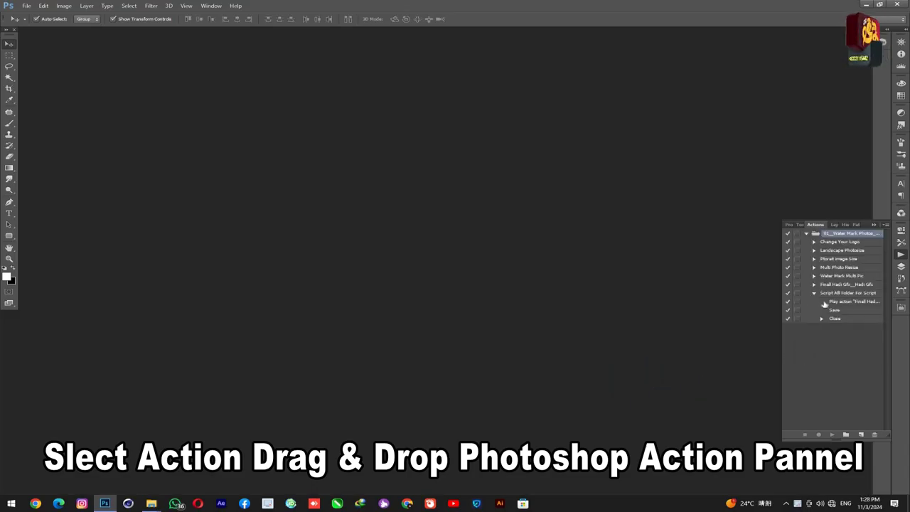
{"action": "left_click", "coordinate": [815, 293]}
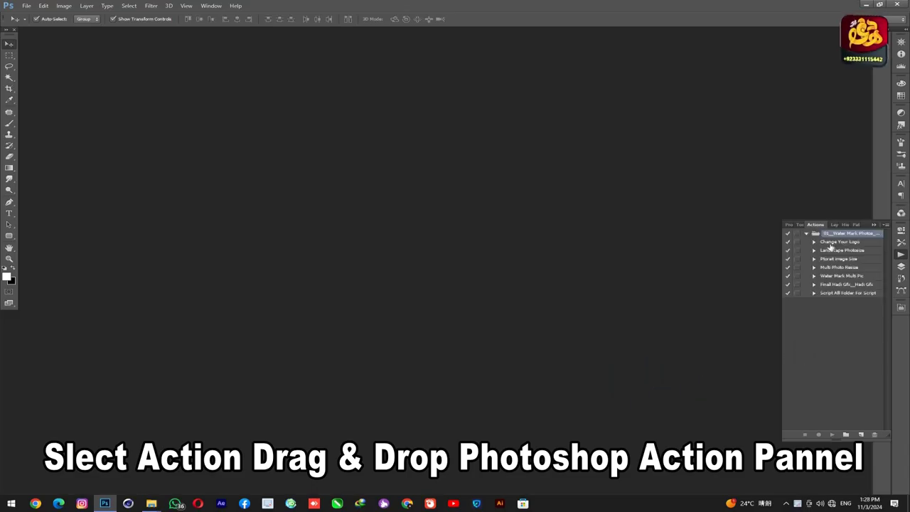
{"action": "left_click", "coordinate": [814, 293]}
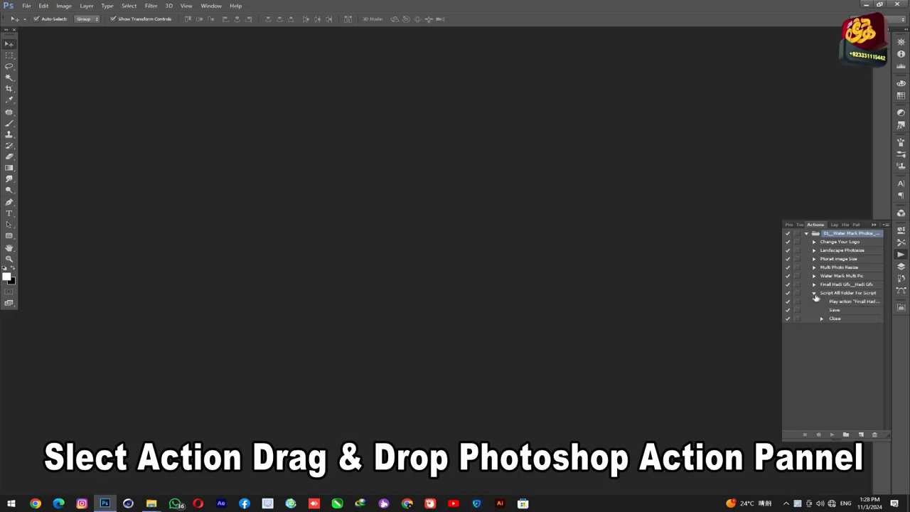
{"action": "left_click", "coordinate": [815, 293]}
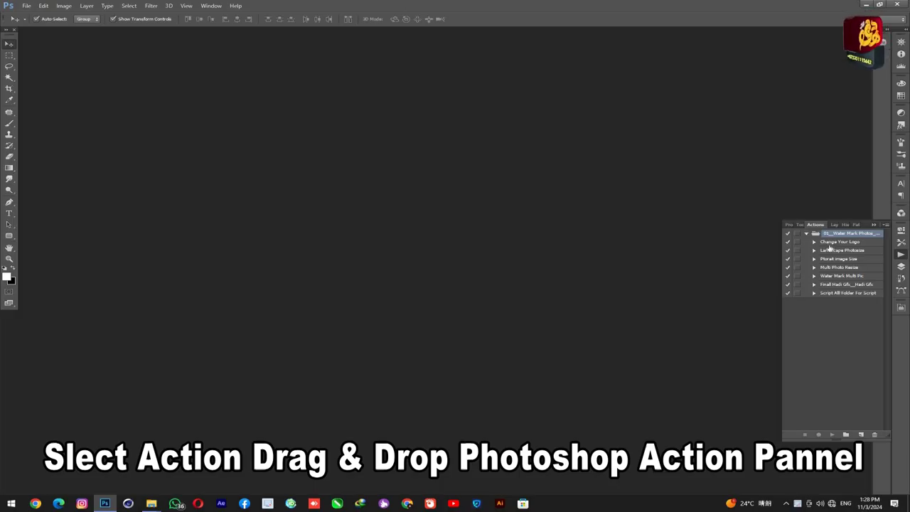
{"action": "left_click", "coordinate": [831, 242]}
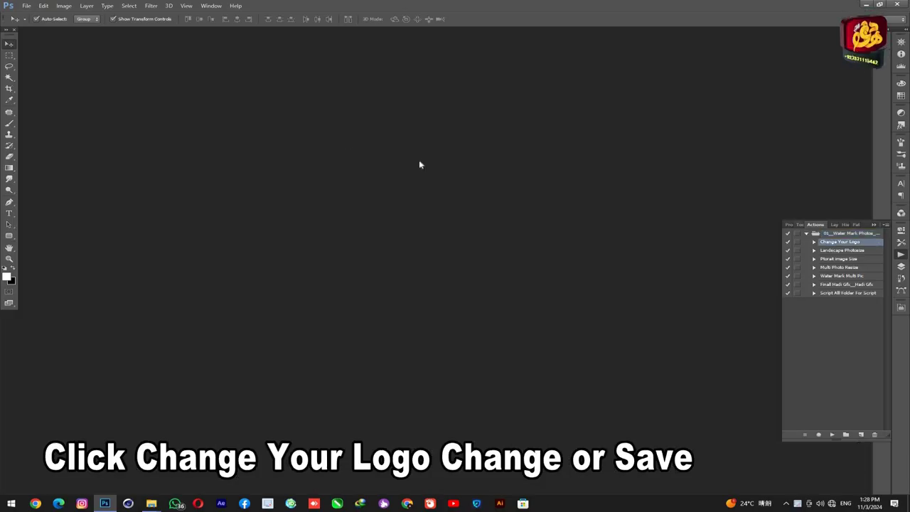
{"action": "left_click", "coordinate": [832, 434]}
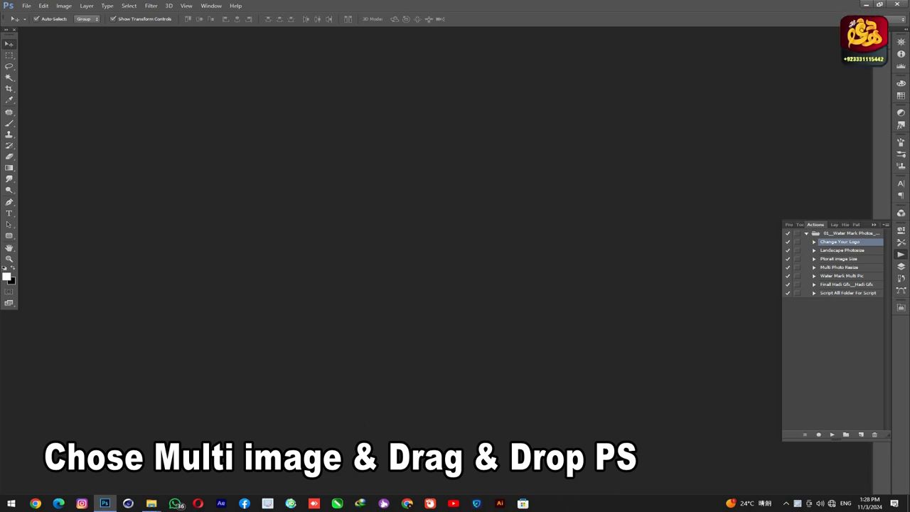
Step: Select photos 01.JPG and 02.JPG in the Test For Water Mark folder
{"action": "left_click", "coordinate": [154, 504]}
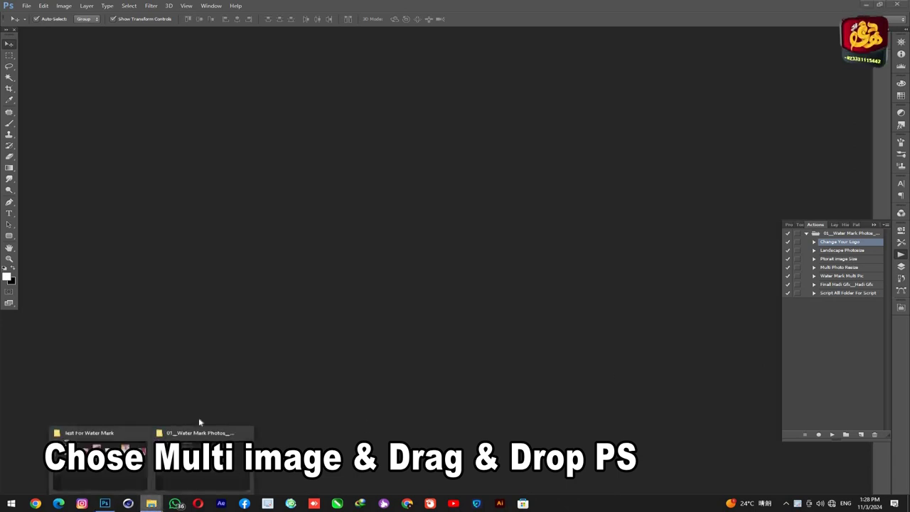
{"action": "left_click", "coordinate": [98, 462]}
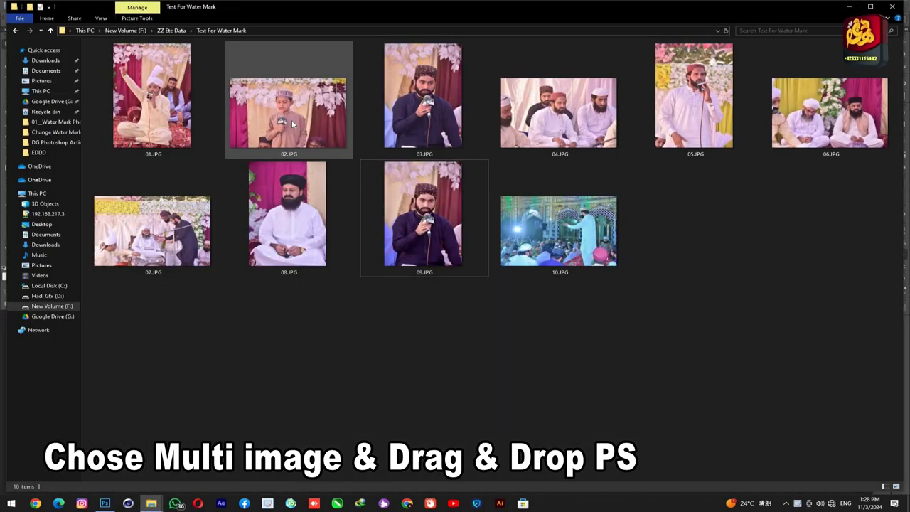
{"action": "left_click", "coordinate": [168, 104]}
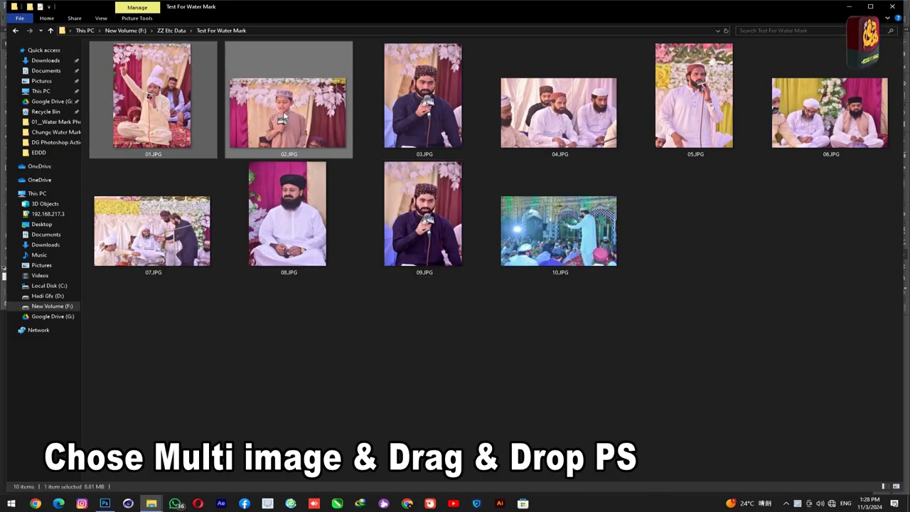
{"action": "left_click", "coordinate": [283, 135], "text": "ctrl"}
{"action": "key", "text": "alt+Tab"}
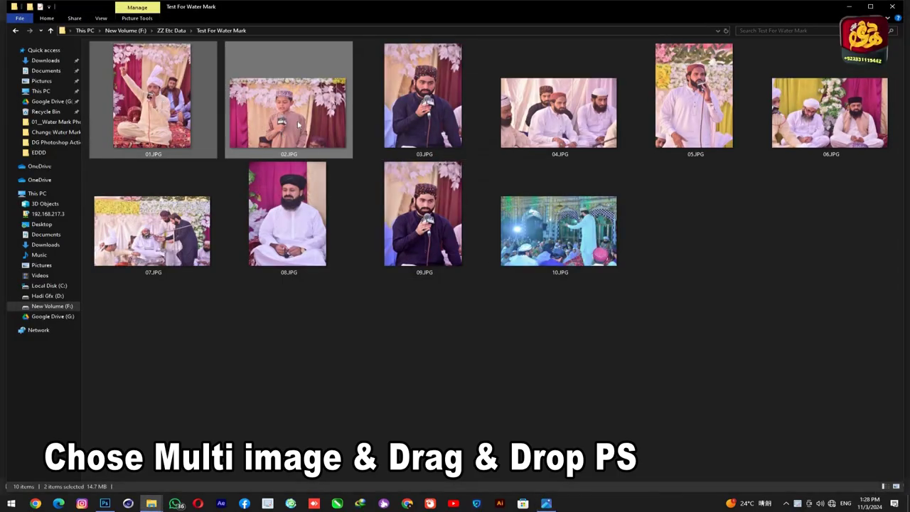
{"action": "double_click", "coordinate": [298, 135]}
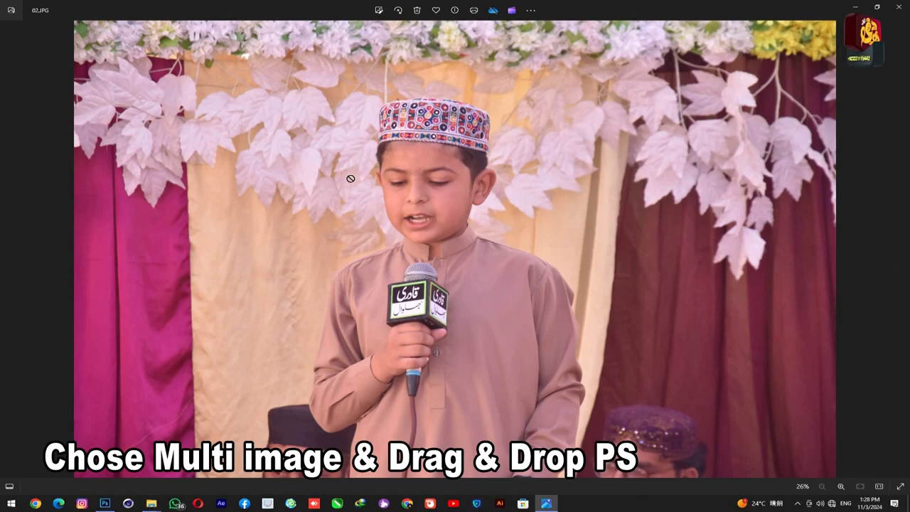
Step: Drag both photos into Photoshop as documents and close the photo viewer
{"action": "key", "text": "alt+Tab"}
{"action": "key", "text": "alt+Tab"}
{"action": "left_click_drag", "start_coordinate": [351, 179], "coordinate": [390, 209]}
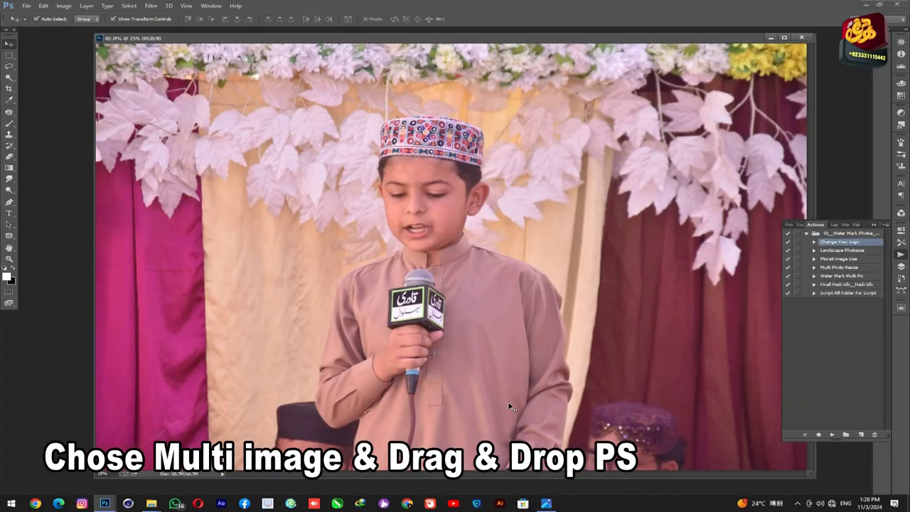
{"action": "left_click", "coordinate": [546, 503]}
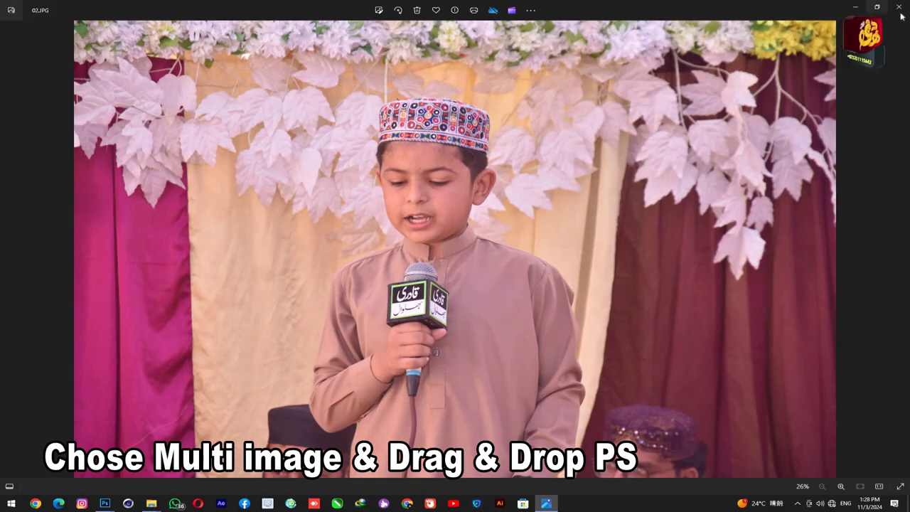
{"action": "key", "text": "alt+F4"}
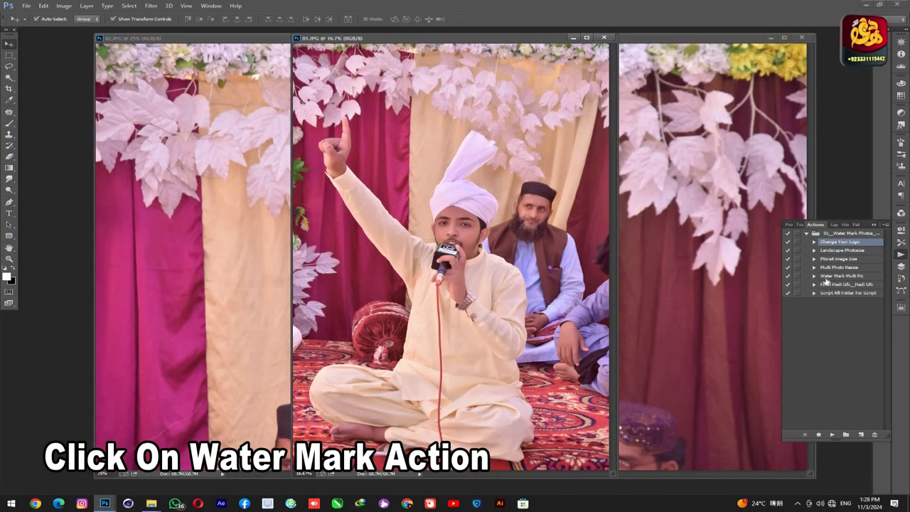
Step: Run the final Hadi Gfx watermark action, then close 01.JPG and 02.JPG without saving
{"action": "left_click", "coordinate": [834, 285]}
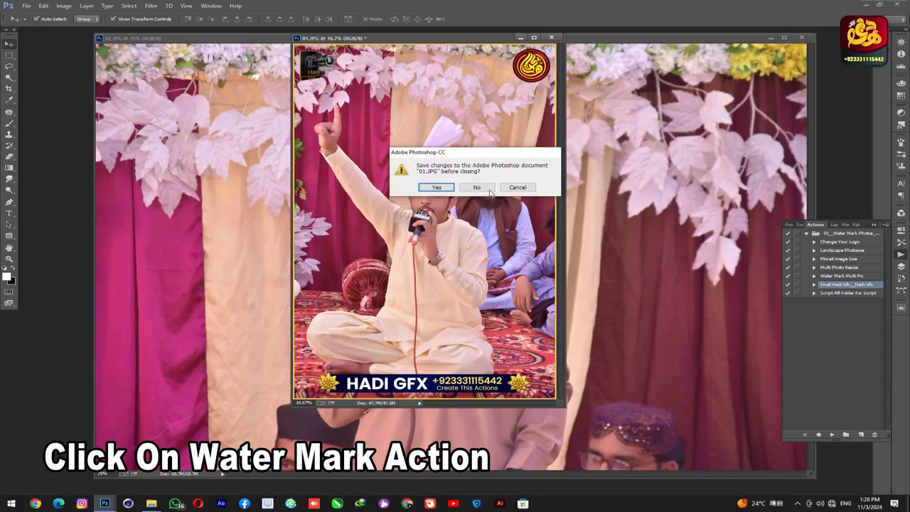
{"action": "left_click", "coordinate": [484, 187]}
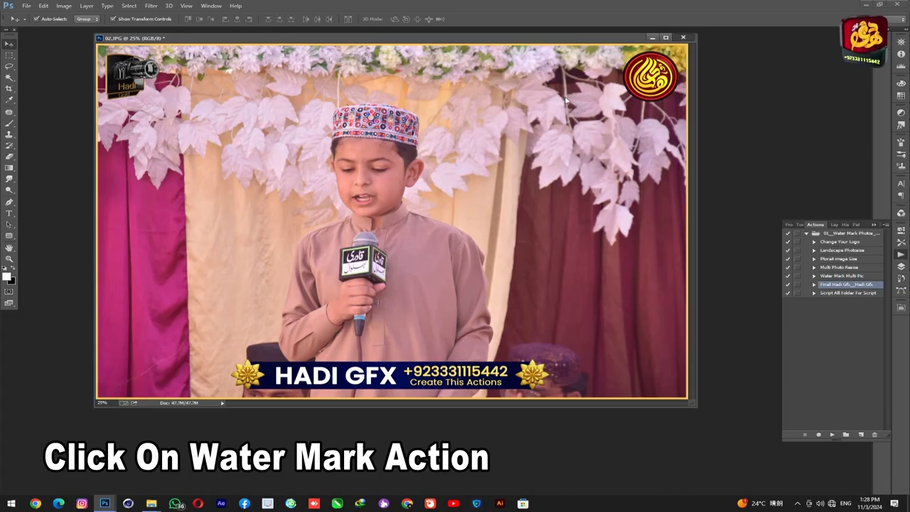
{"action": "left_click", "coordinate": [477, 187]}
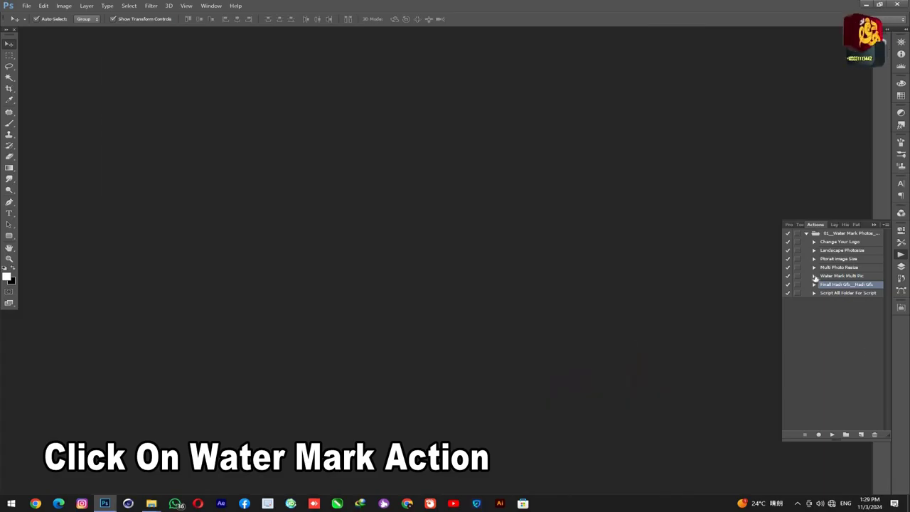
Step: Select Script All Folder For Script, launch File > Scripts > Image Processor, and view the photo folder
{"action": "left_click", "coordinate": [841, 293]}
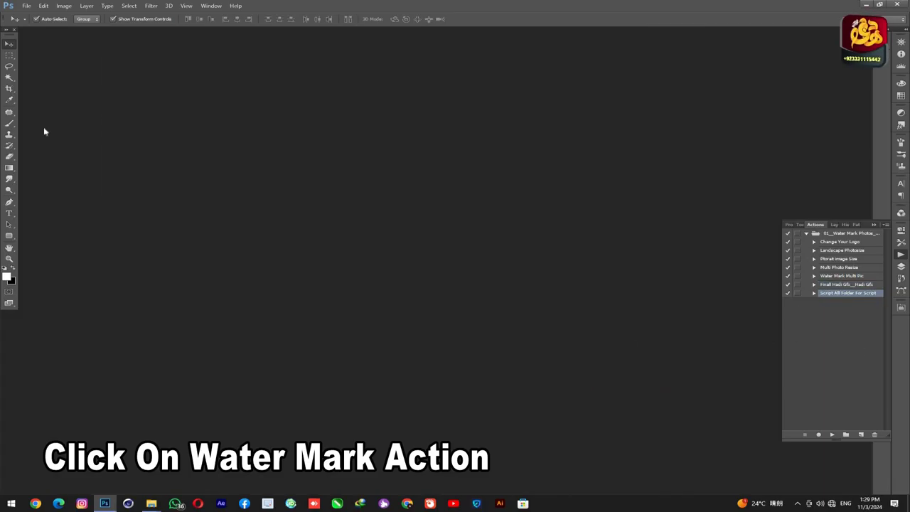
{"action": "left_click", "coordinate": [26, 6]}
{"action": "mouse_move", "coordinate": [82, 193]}
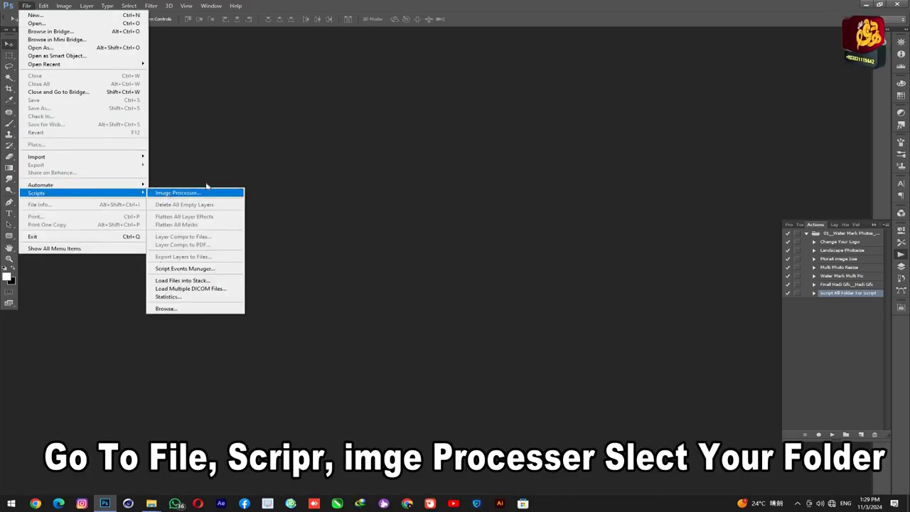
{"action": "left_click", "coordinate": [175, 193]}
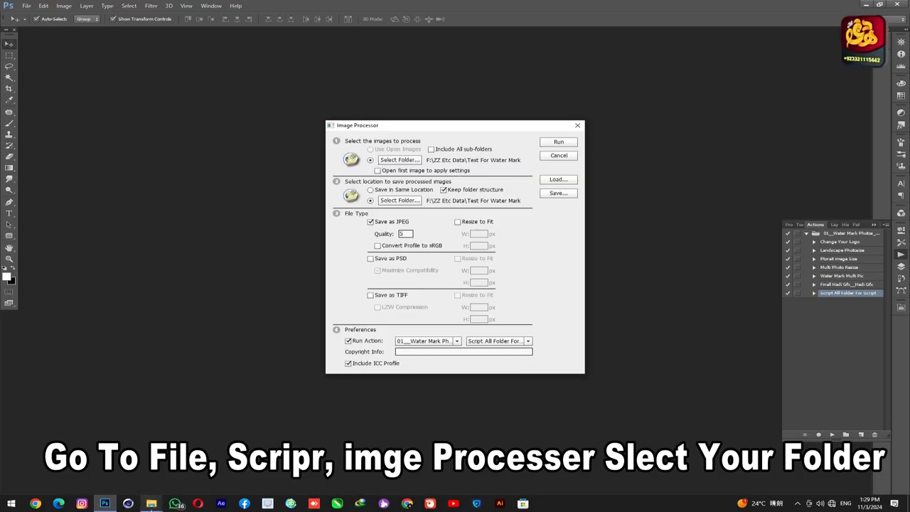
{"action": "left_click", "coordinate": [82, 452]}
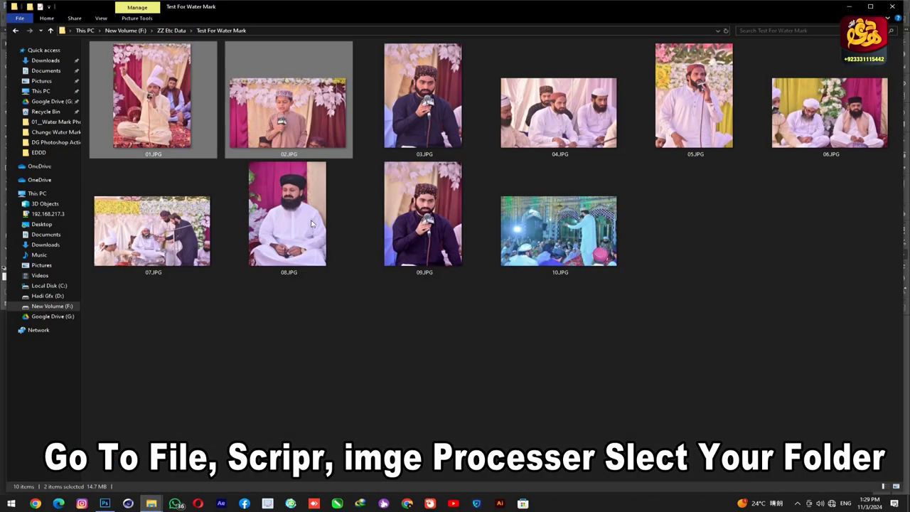
Step: Clear the photo selection, re-enter Test For Water Mark from ZZ Etc Data, and return to Photoshop
{"action": "left_click", "coordinate": [178, 298]}
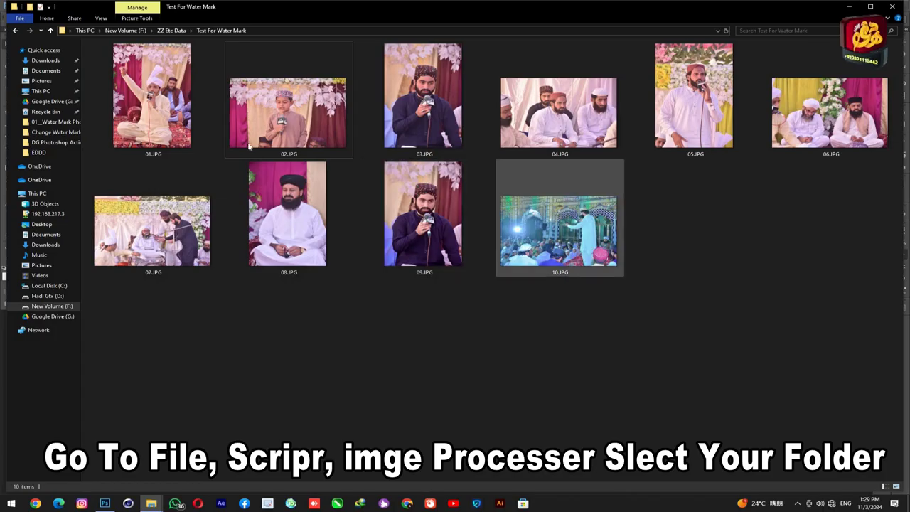
{"action": "left_click", "coordinate": [13, 31]}
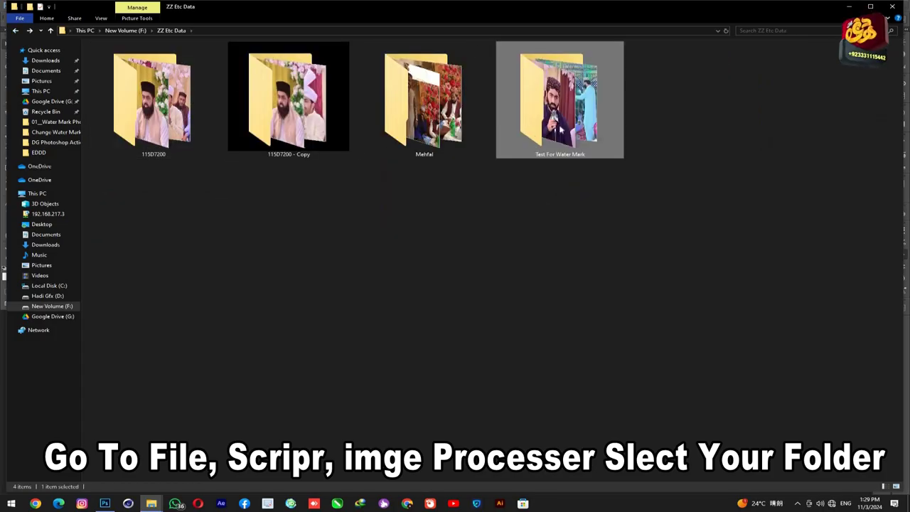
{"action": "double_click", "coordinate": [561, 131]}
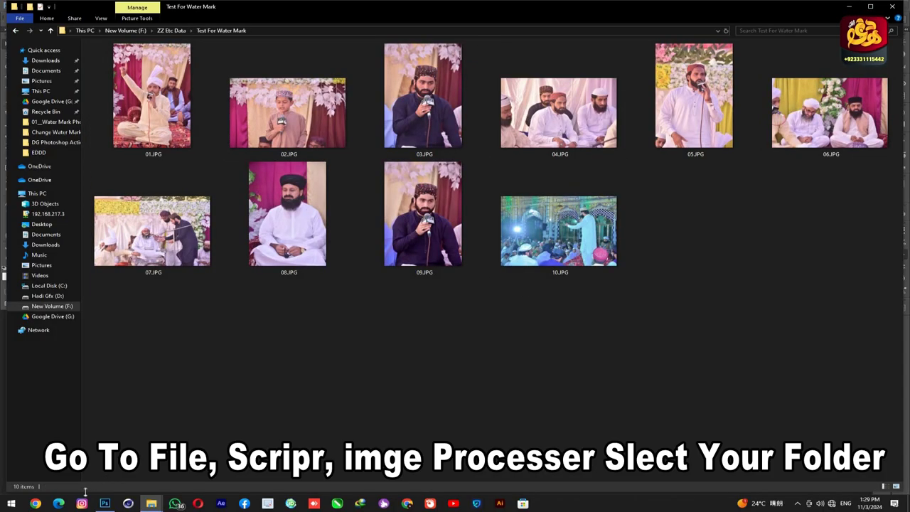
{"action": "left_click", "coordinate": [104, 503]}
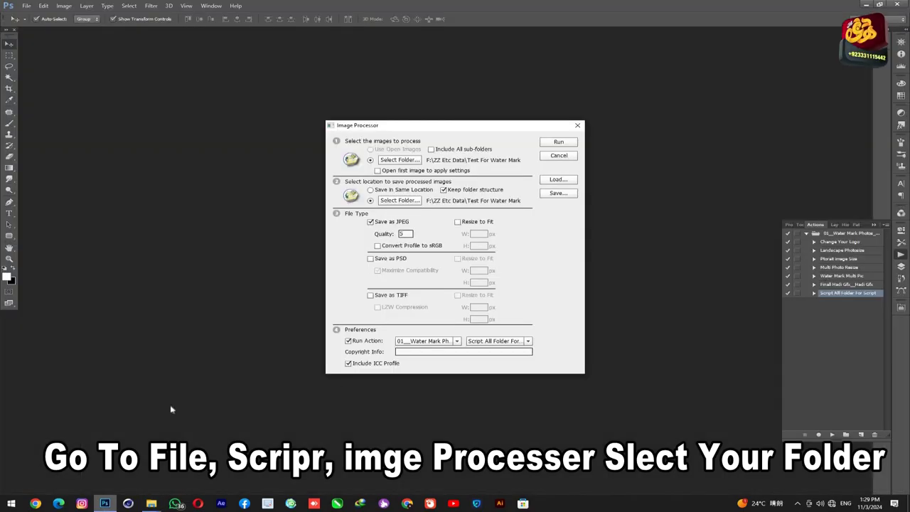
Step: Keep the source folder and set Test For Water Mark as the Image Processor's save location
{"action": "left_click", "coordinate": [408, 160]}
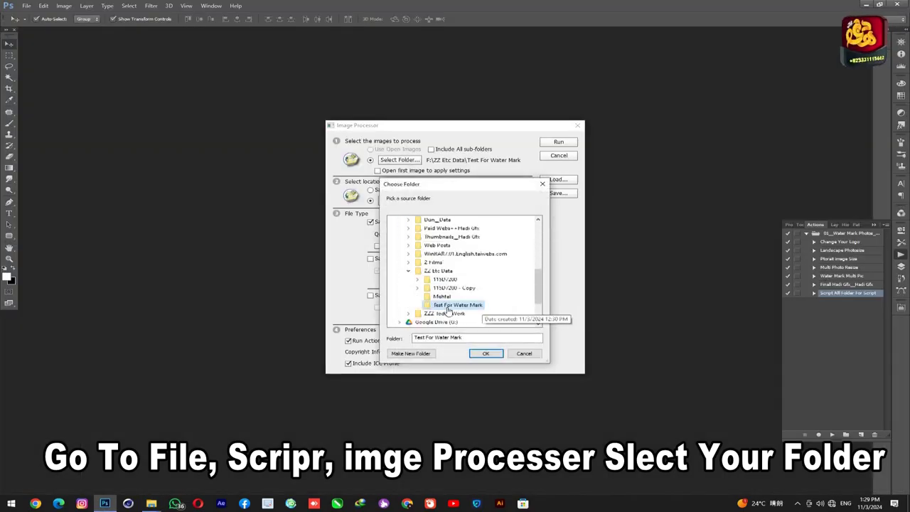
{"action": "left_click", "coordinate": [530, 356]}
{"action": "left_click", "coordinate": [384, 202]}
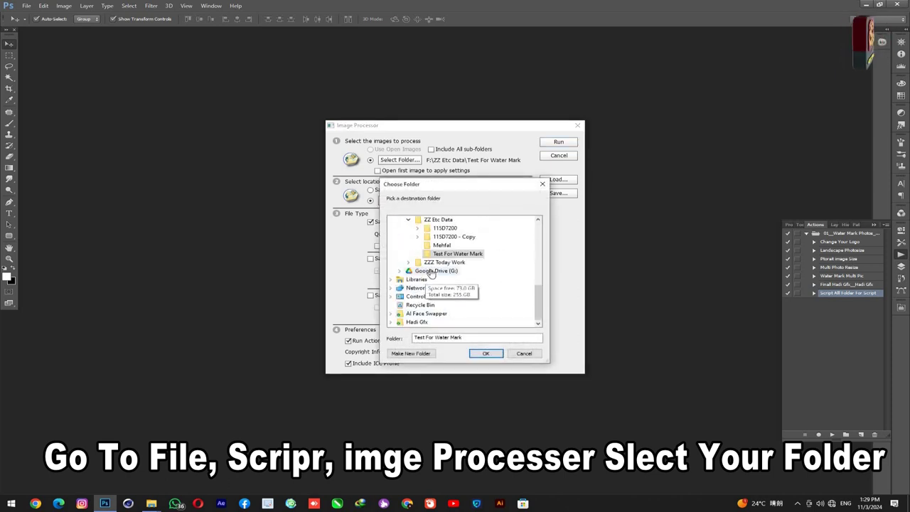
{"action": "left_click", "coordinate": [485, 353]}
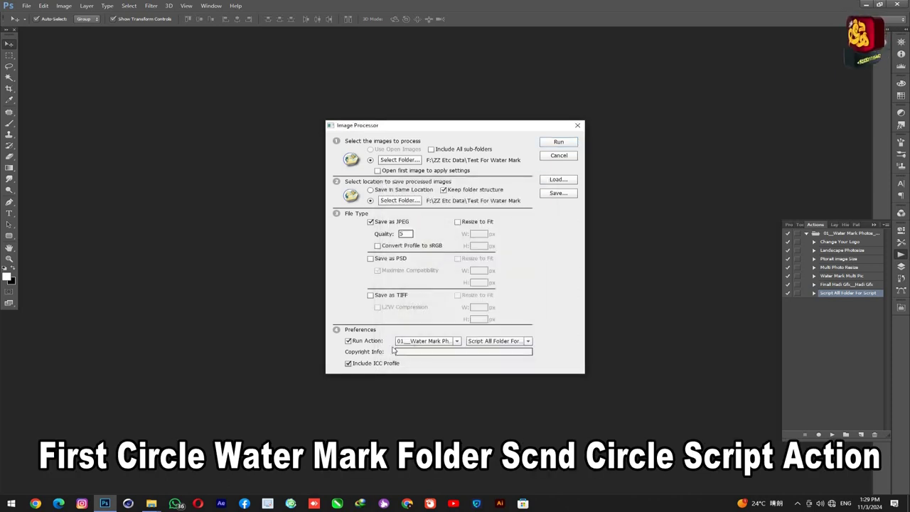
Step: Choose Script All Folder For Script as the action to run and start the batch
{"action": "left_click", "coordinate": [428, 341]}
{"action": "left_click", "coordinate": [478, 342]}
{"action": "left_click", "coordinate": [482, 341]}
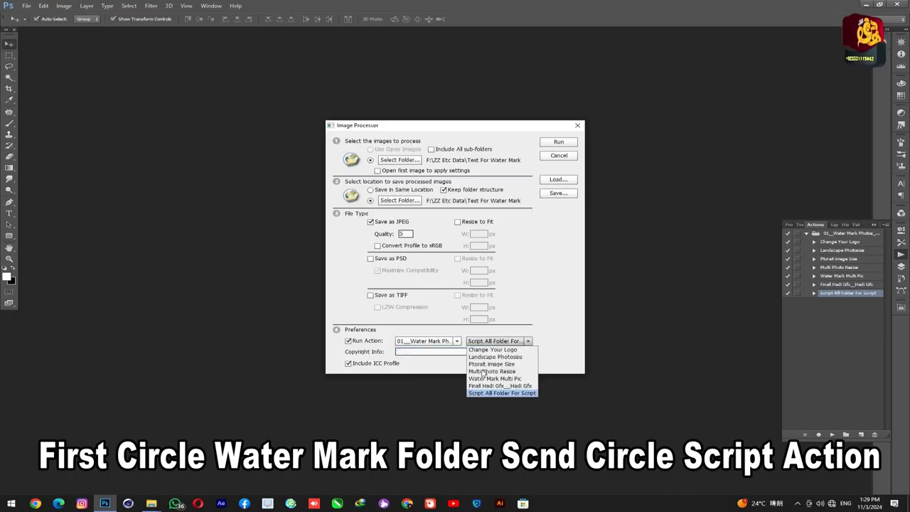
{"action": "left_click", "coordinate": [532, 393]}
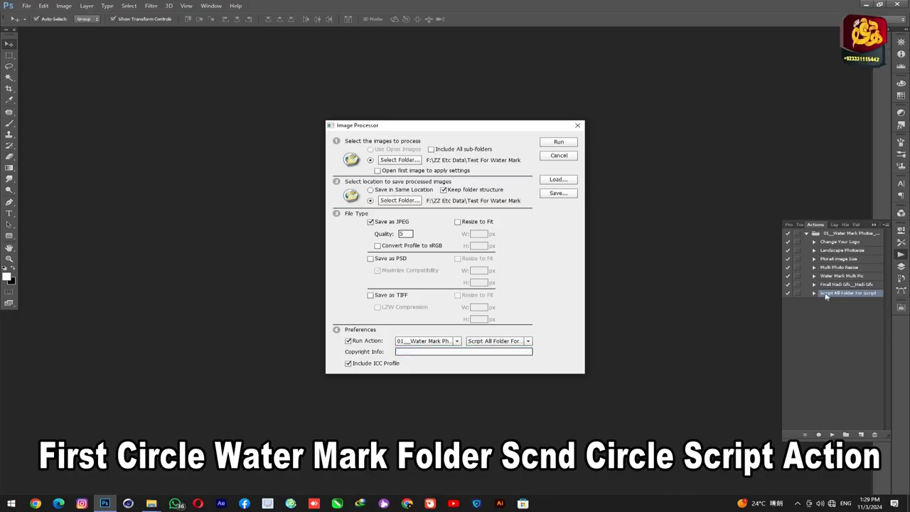
{"action": "left_click", "coordinate": [528, 341]}
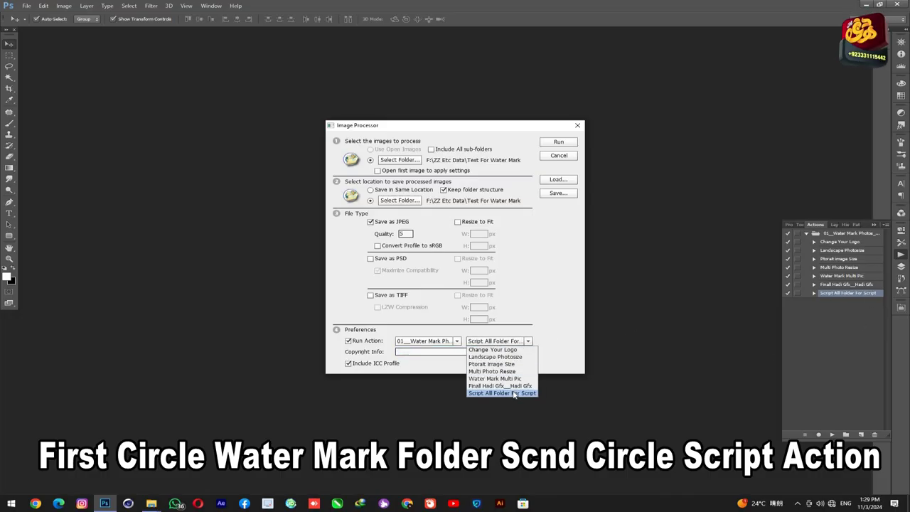
{"action": "left_click", "coordinate": [522, 156]}
{"action": "left_click", "coordinate": [558, 142]}
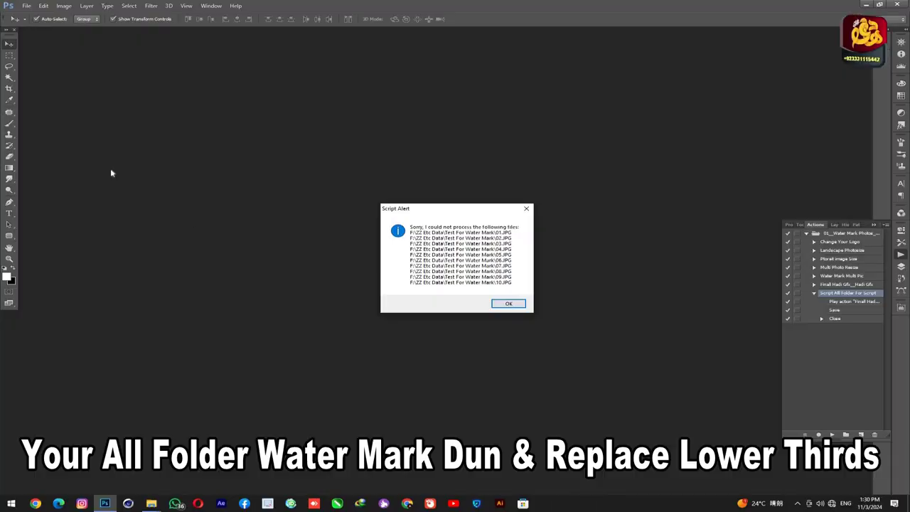
Step: Dismiss the finished batch's Script Alert and switch to File Explorer to view results
{"action": "left_click", "coordinate": [498, 305]}
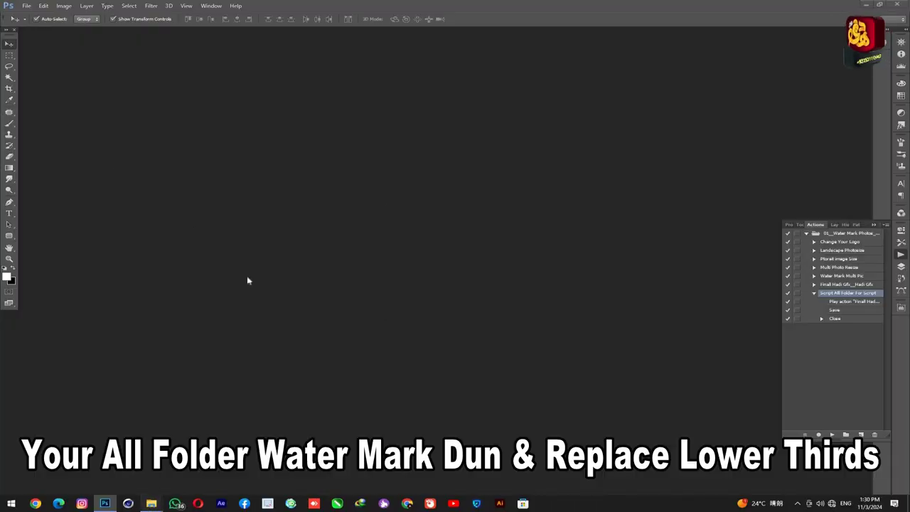
{"action": "left_click", "coordinate": [89, 455]}
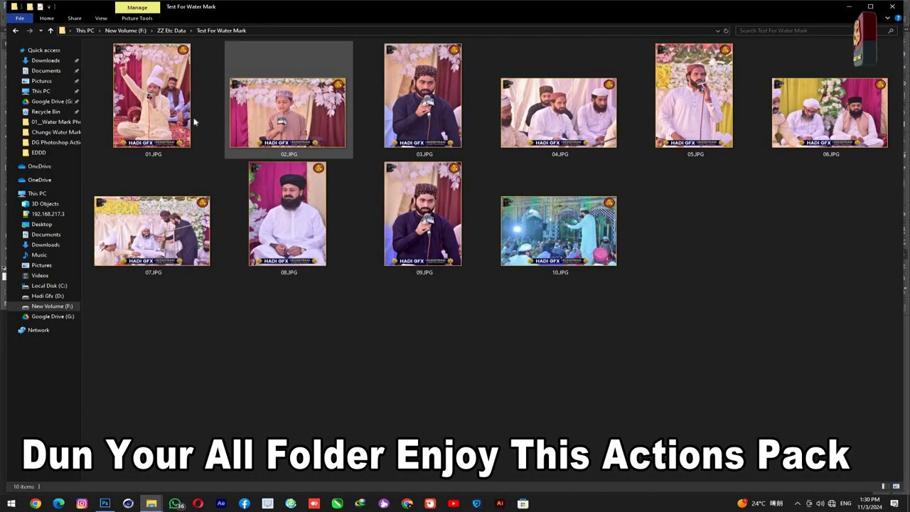
Step: Open 01.JPG in the photo viewer and page through the watermarked photos to 10.JPG
{"action": "double_click", "coordinate": [193, 119]}
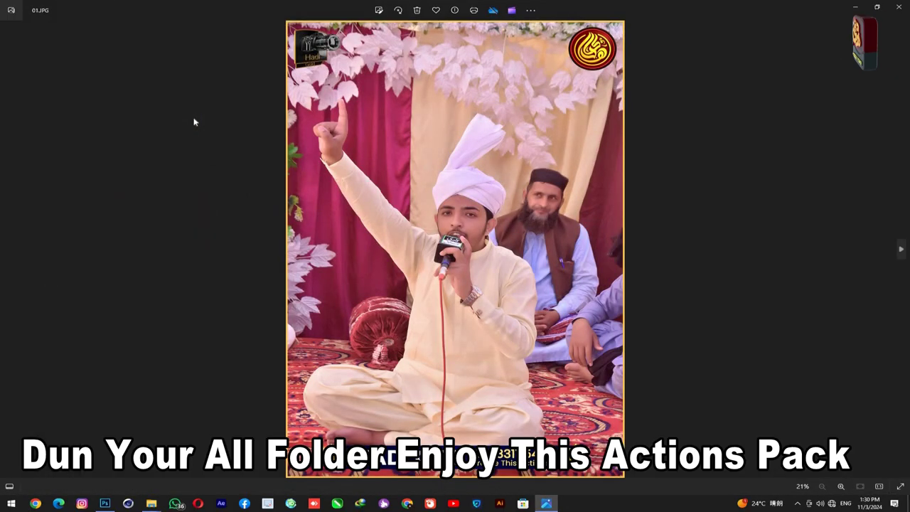
{"action": "key", "text": "Right"}
{"action": "key", "text": "Right"}
{"action": "key", "text": "Right"}
{"action": "key", "text": "Right"}
{"action": "key", "text": "Right"}
{"action": "key", "text": "Right"}
{"action": "key", "text": "Right"}
{"action": "key", "text": "Right"}
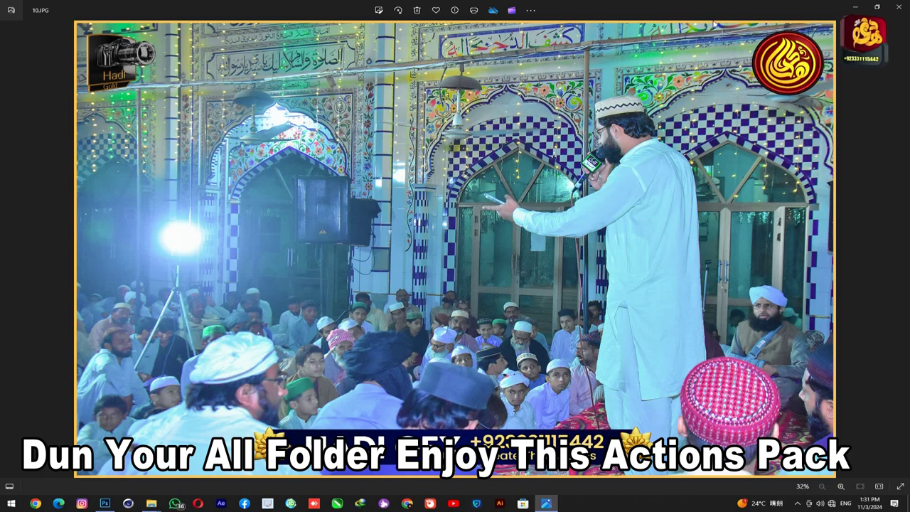